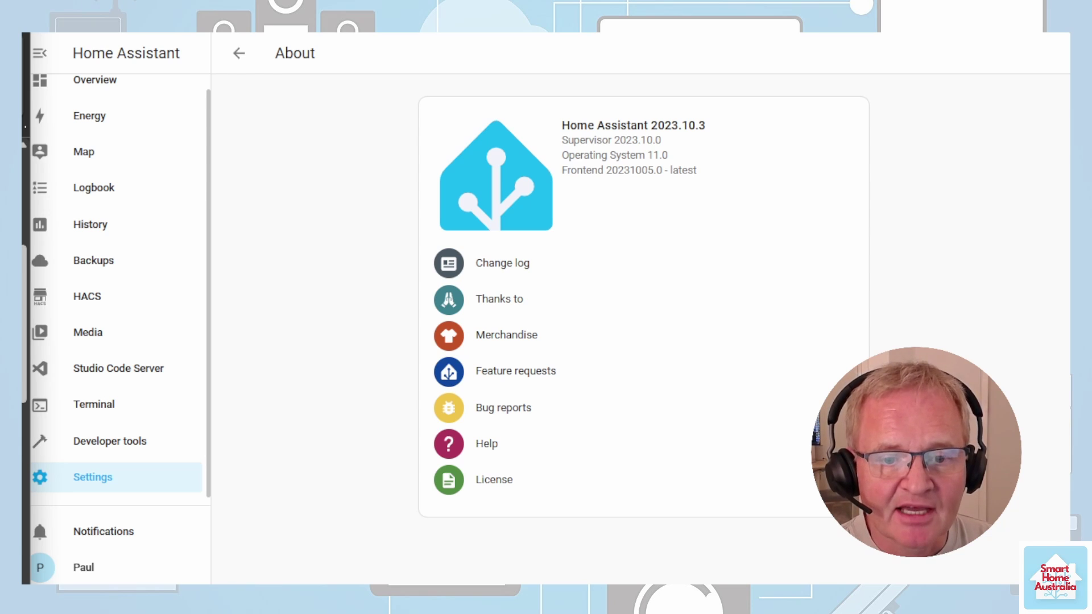
Search the Add-on Store for 'mari' and open the MariaDB add-on's page.
{"action": "left_click", "coordinate": [121, 483]}
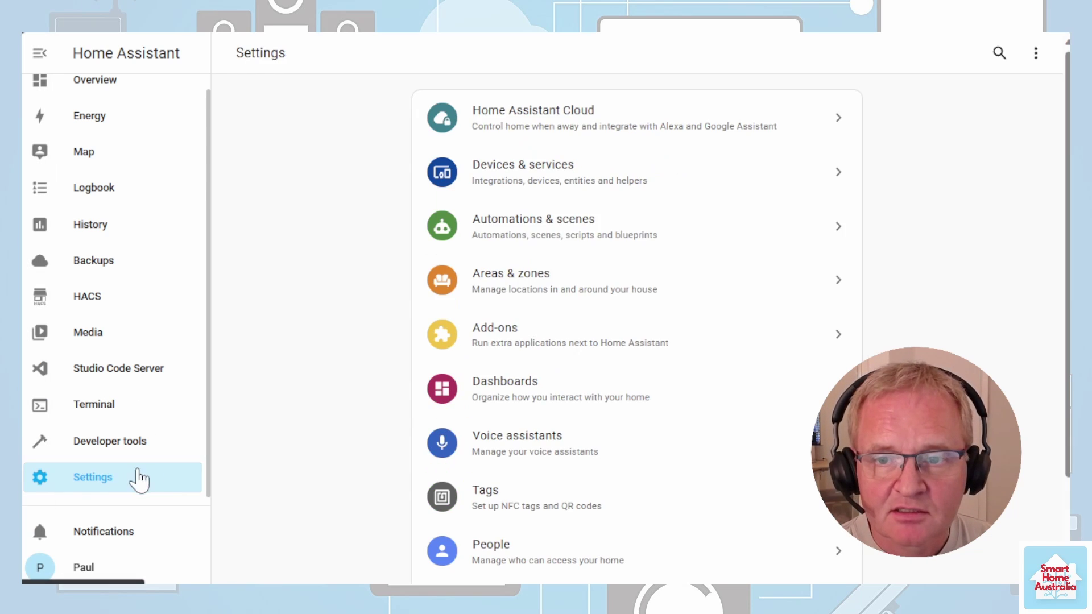
{"action": "left_click", "coordinate": [539, 346]}
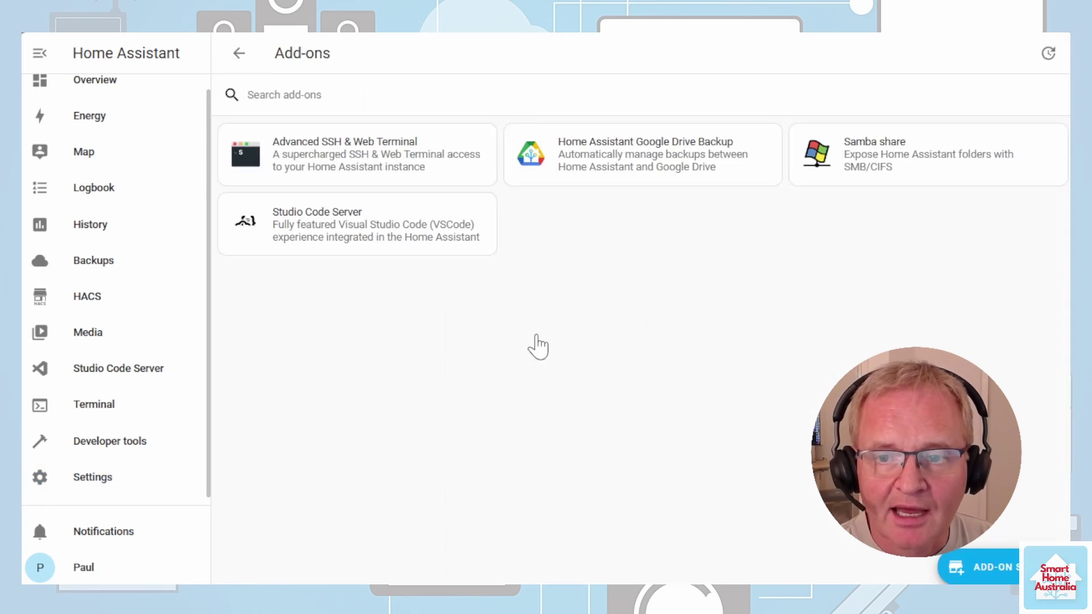
{"action": "left_click", "coordinate": [1007, 567]}
{"action": "left_click", "coordinate": [356, 112]}
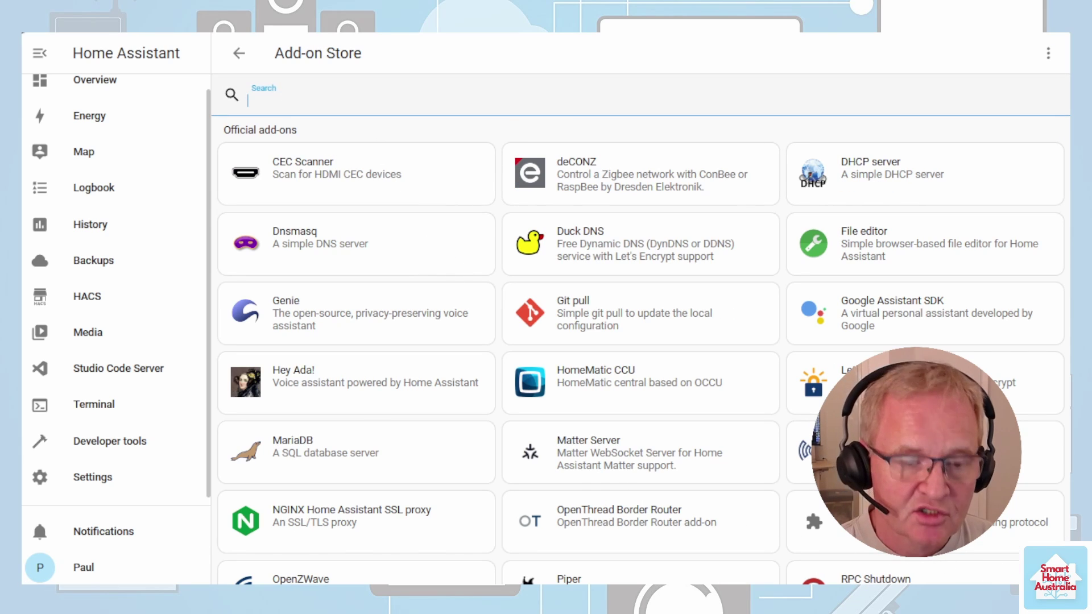
{"action": "type", "text": "mari"}
{"action": "left_click", "coordinate": [327, 181]}
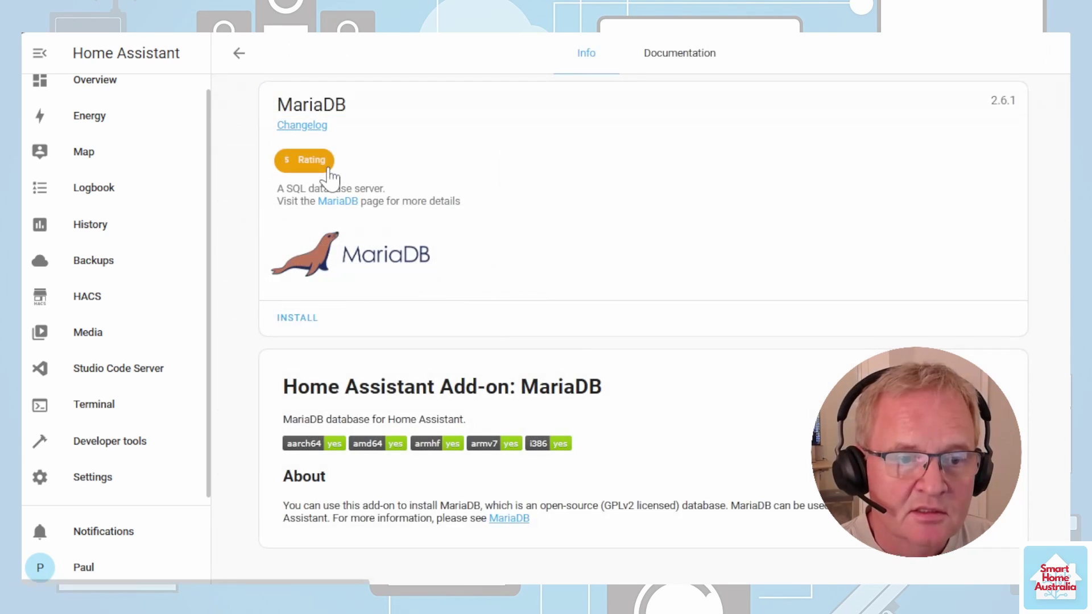
Install MariaDB with Watchdog enabled and bring up its Configuration options.
{"action": "left_click", "coordinate": [296, 318]}
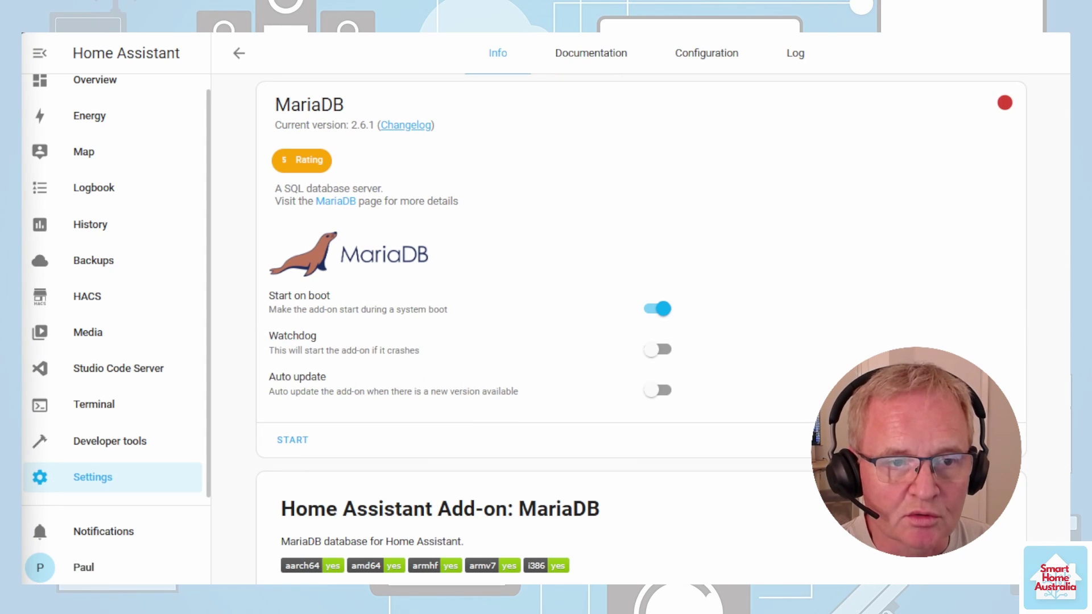
{"action": "left_click", "coordinate": [652, 352]}
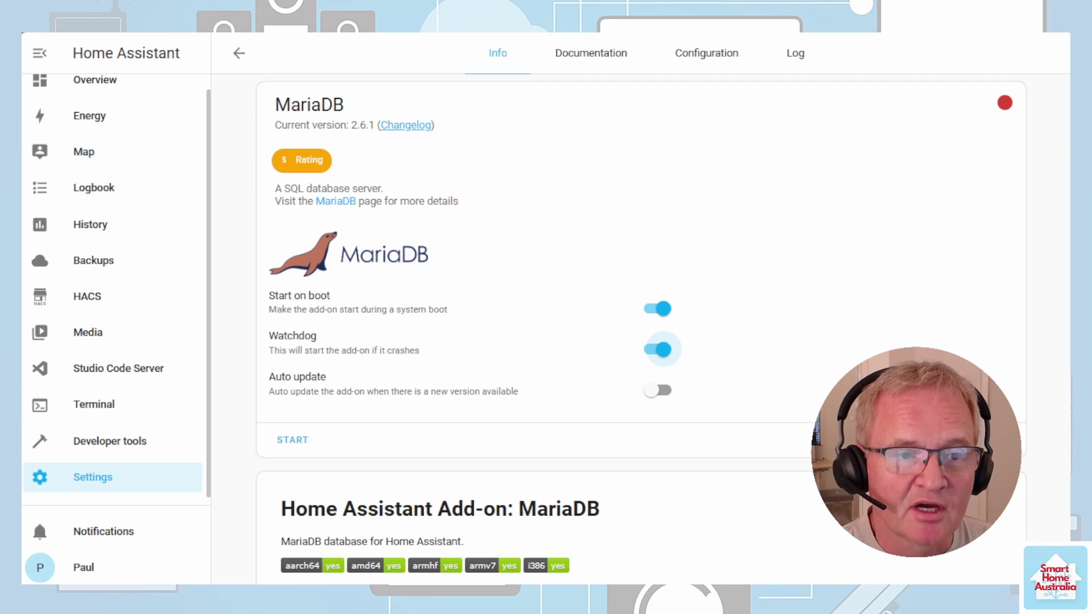
{"action": "left_click", "coordinate": [697, 60]}
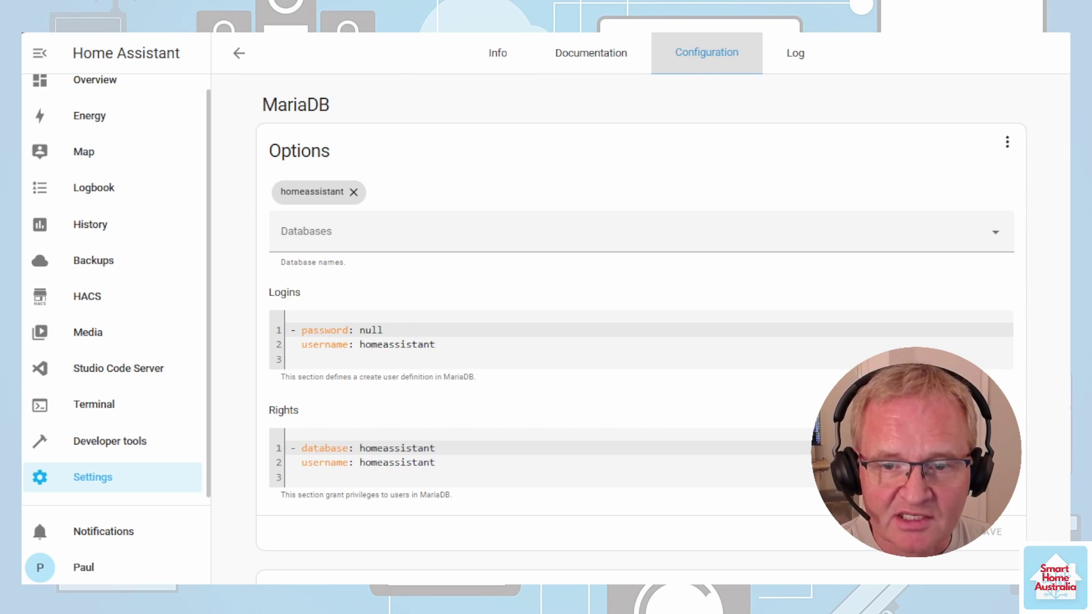
Paste a password into the MariaDB login, save it, start the add-on, and review its log.
{"action": "key", "text": "ctrl+v"}
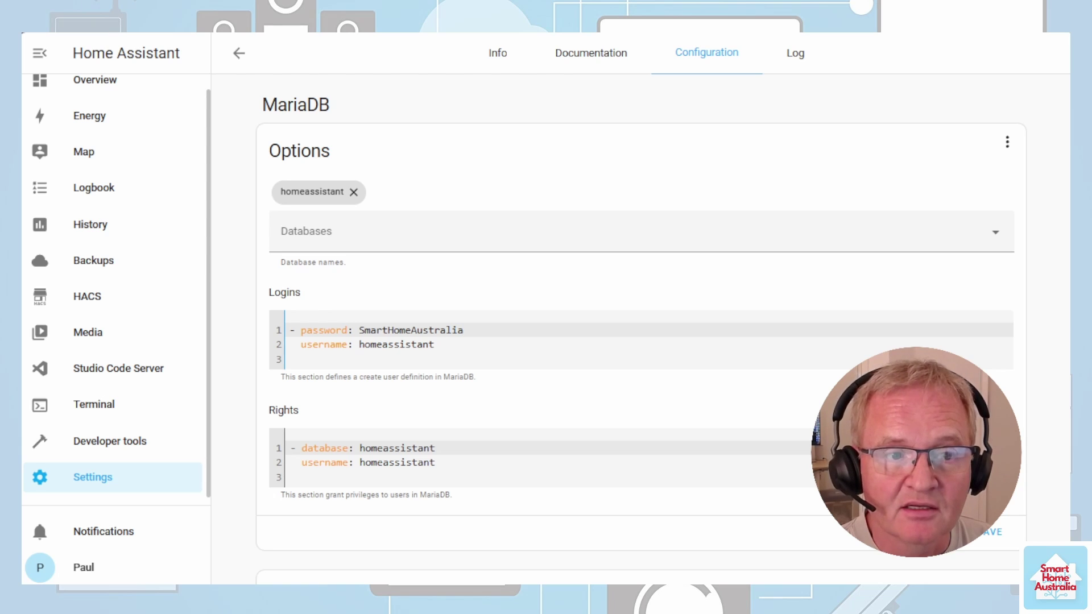
{"action": "left_click", "coordinate": [999, 545]}
{"action": "left_click", "coordinate": [503, 69]}
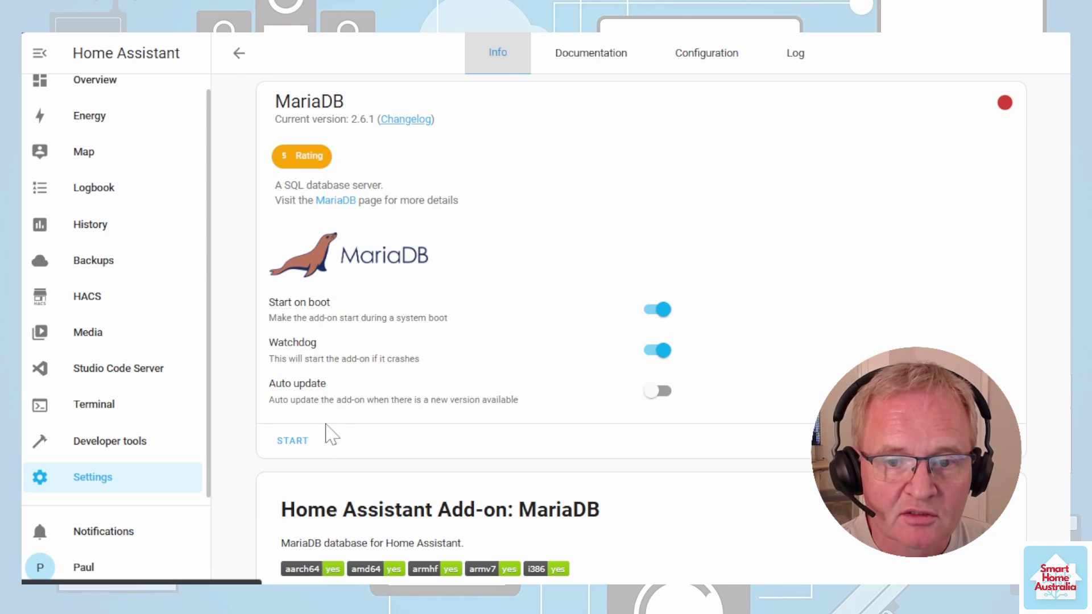
{"action": "left_click", "coordinate": [294, 442]}
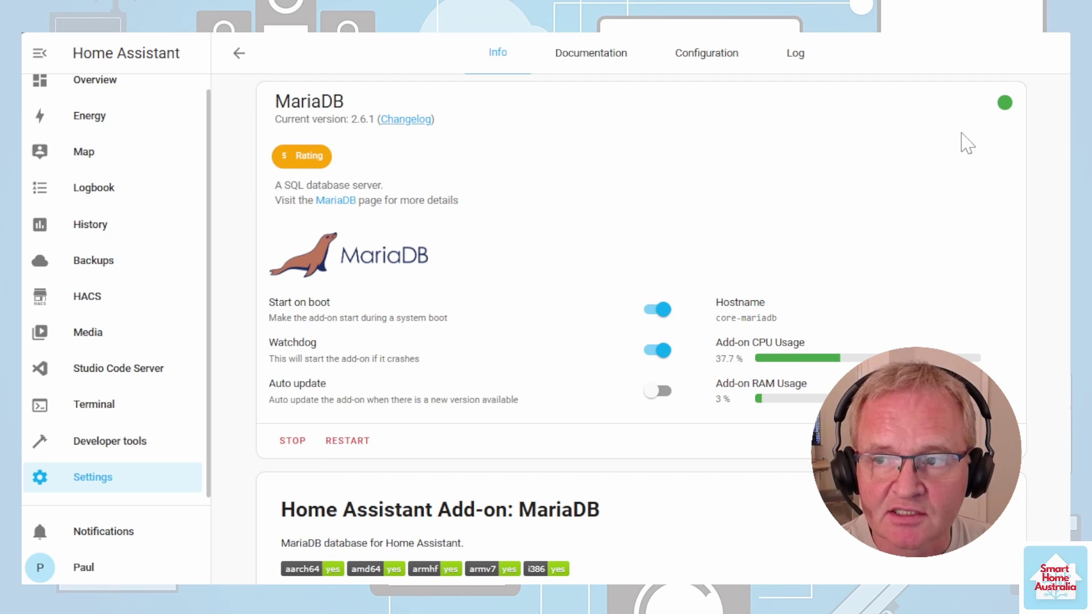
{"action": "left_click", "coordinate": [796, 67]}
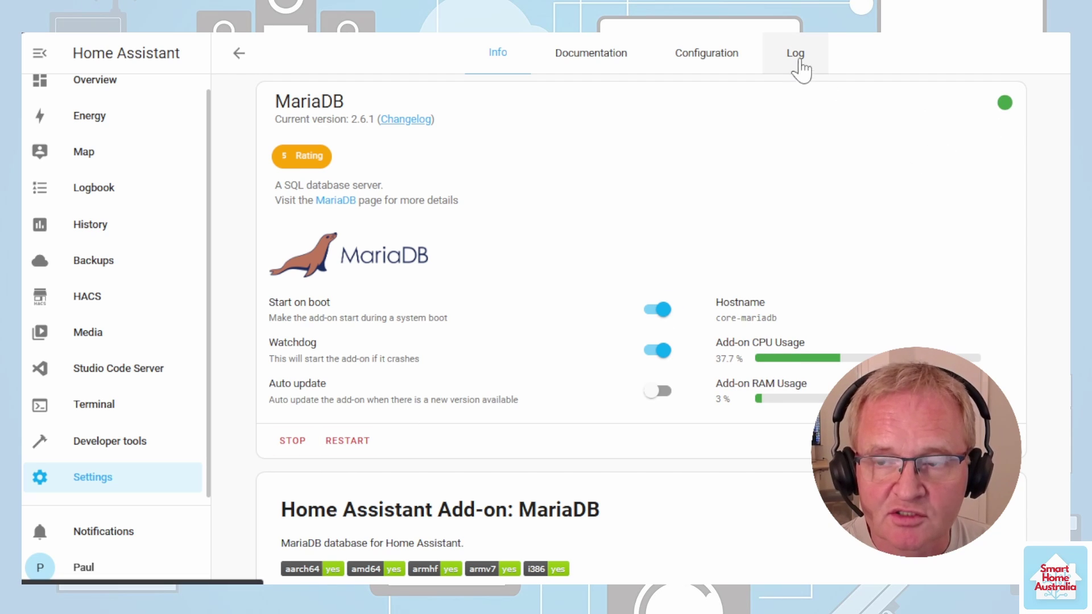
{"action": "scroll", "coordinate": [488, 312], "scroll_direction": "down", "scroll_amount": 15}
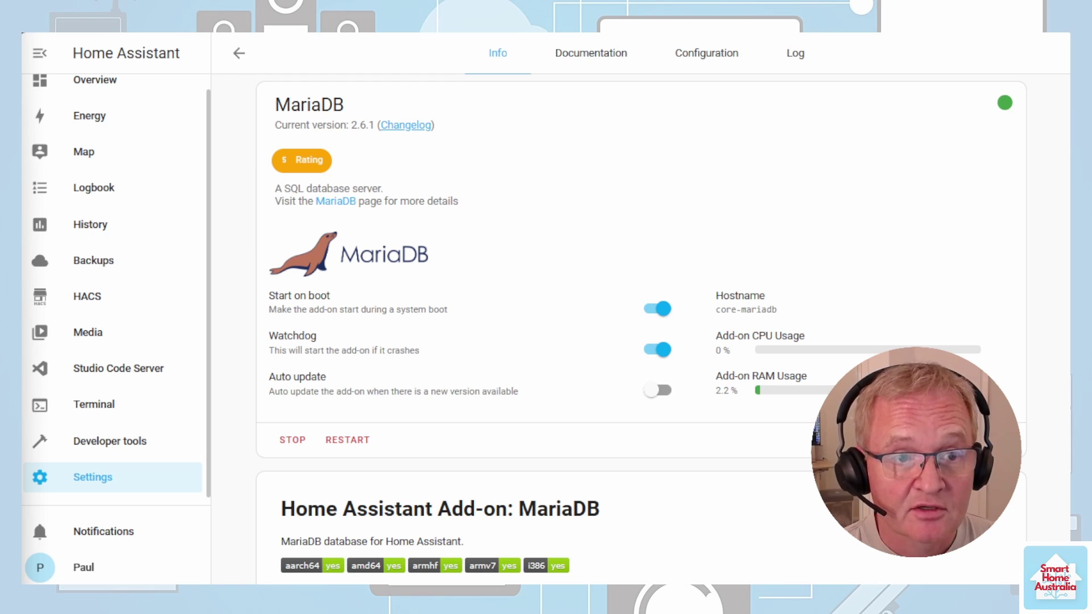
Select the recorder db_url example in MariaDB's documentation, then go to Studio Code Server.
{"action": "left_click", "coordinate": [591, 60]}
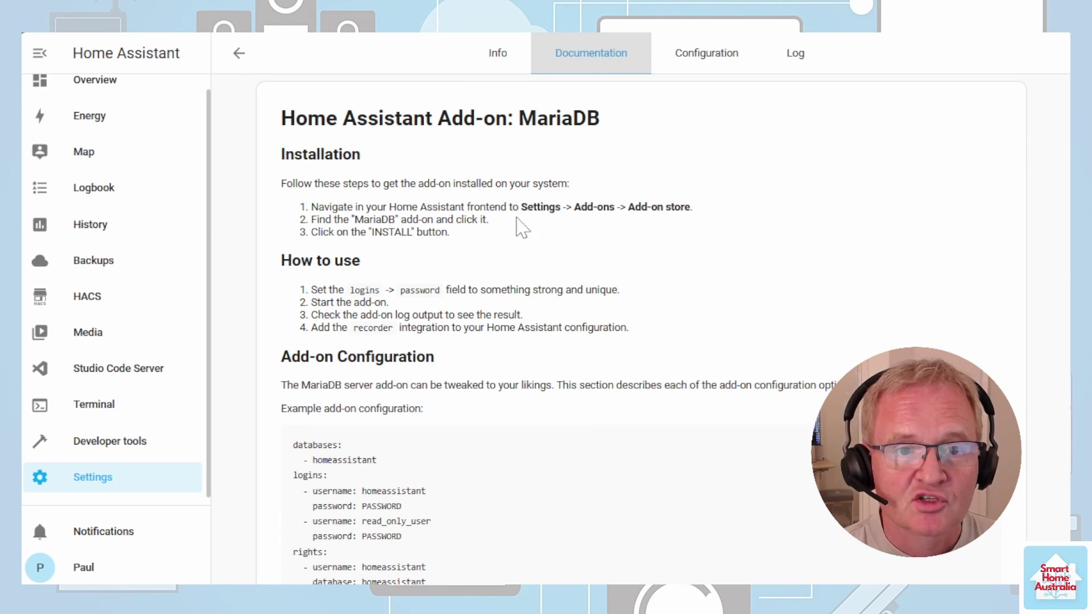
{"action": "scroll", "coordinate": [519, 226], "scroll_direction": "down", "scroll_amount": 15}
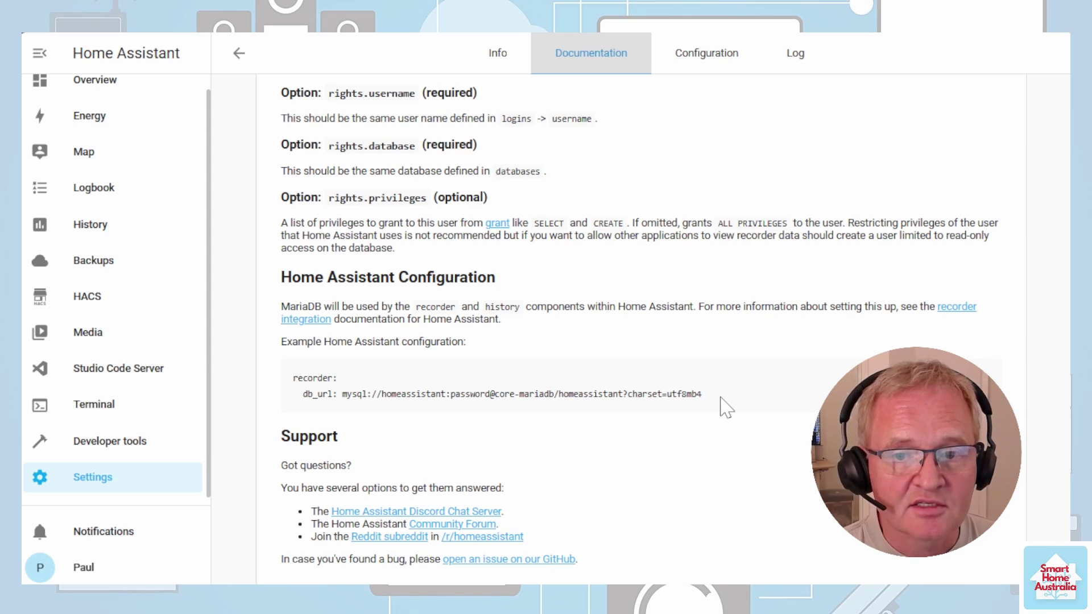
{"action": "left_click_drag", "start_coordinate": [720, 398], "coordinate": [76, 471]}
{"action": "key", "text": "ctrl+c"}
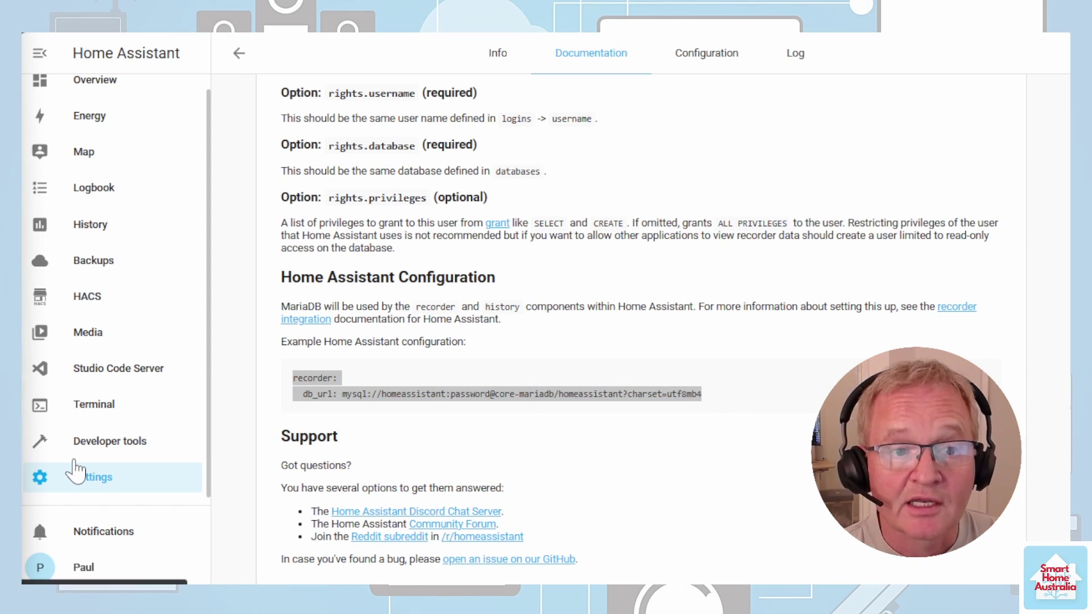
{"action": "left_click", "coordinate": [155, 370]}
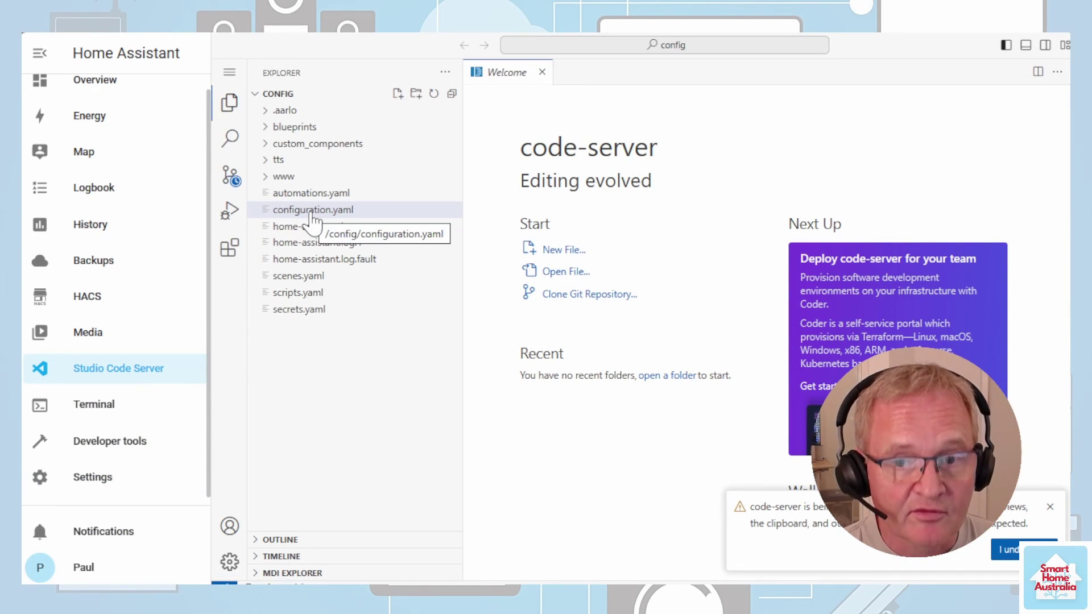
Paste the recorder db_url block at the end of configuration.yaml.
{"action": "left_click", "coordinate": [314, 210]}
{"action": "key", "text": "ctrl+End"}
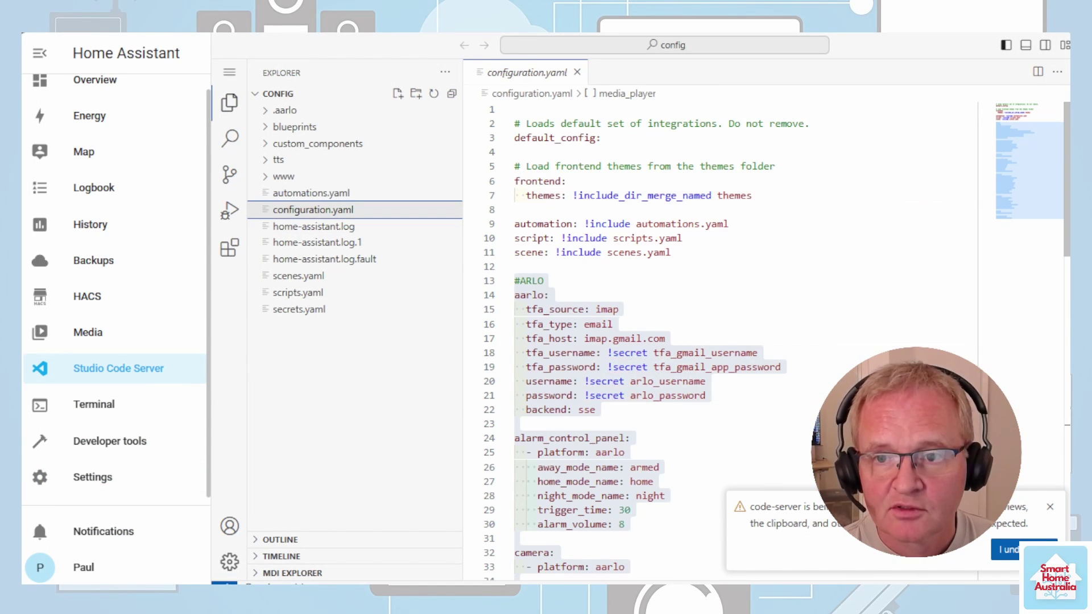
{"action": "key", "text": "ctrl+v"}
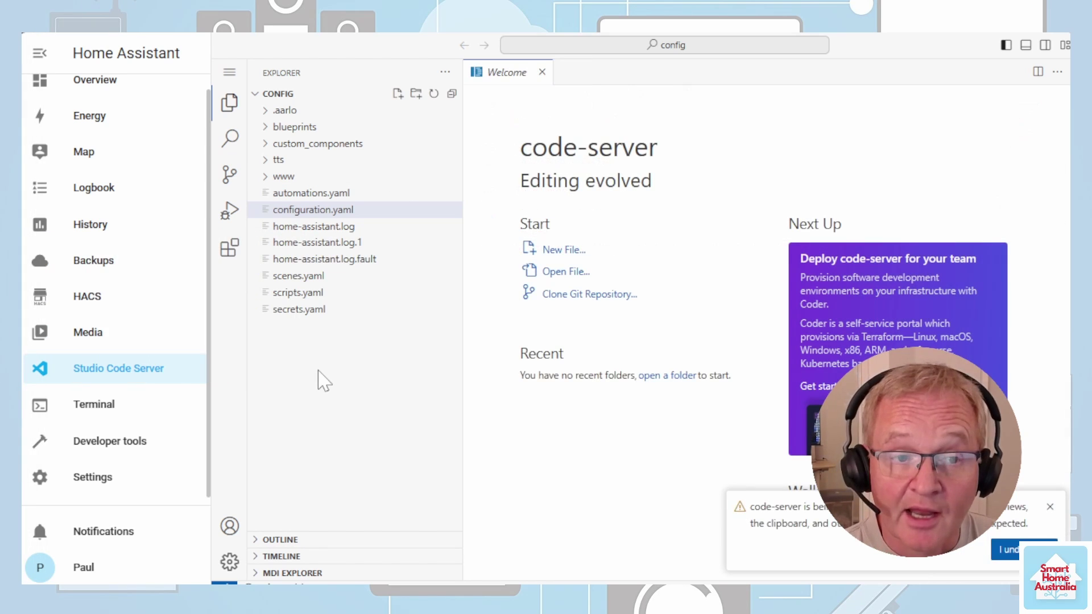
{"action": "left_click", "coordinate": [143, 447]}
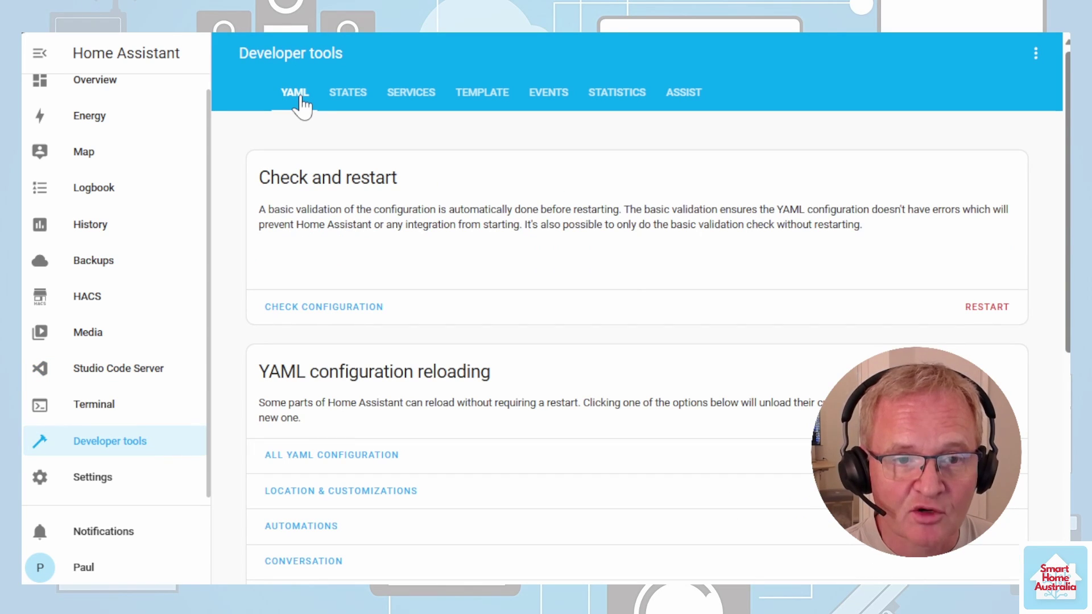
Run the YAML configuration check, then do a confirmed full Home Assistant restart.
{"action": "left_click", "coordinate": [337, 314]}
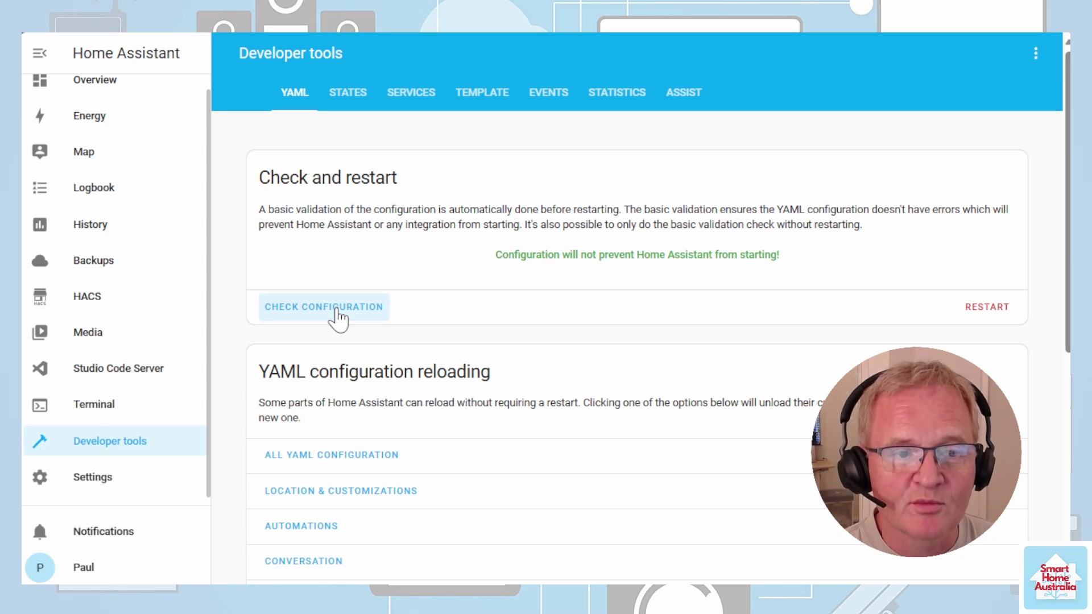
{"action": "left_click", "coordinate": [979, 311]}
{"action": "left_click", "coordinate": [454, 364]}
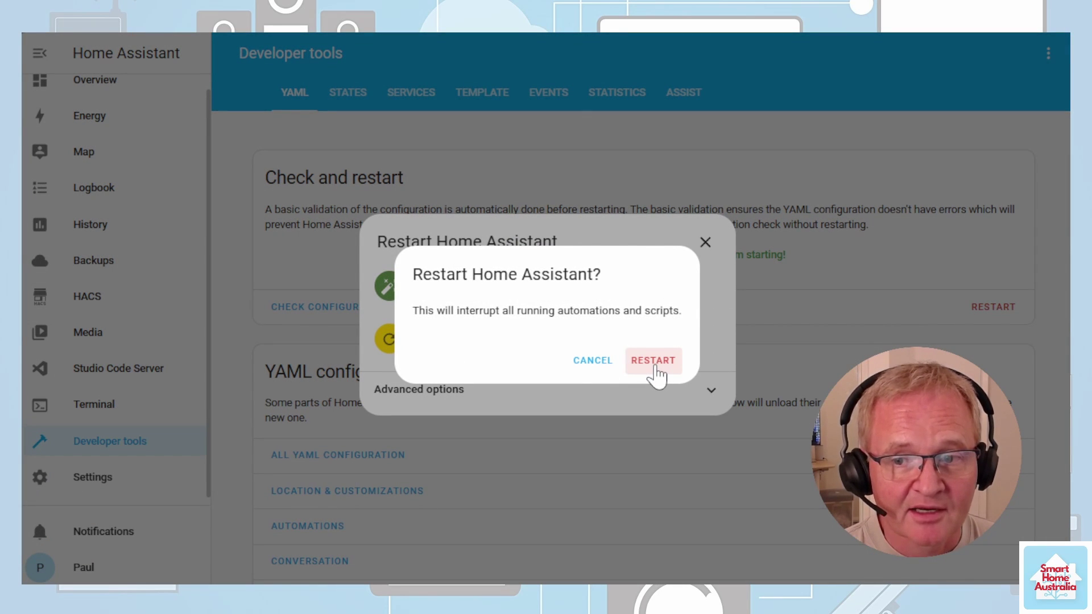
{"action": "left_click", "coordinate": [653, 362]}
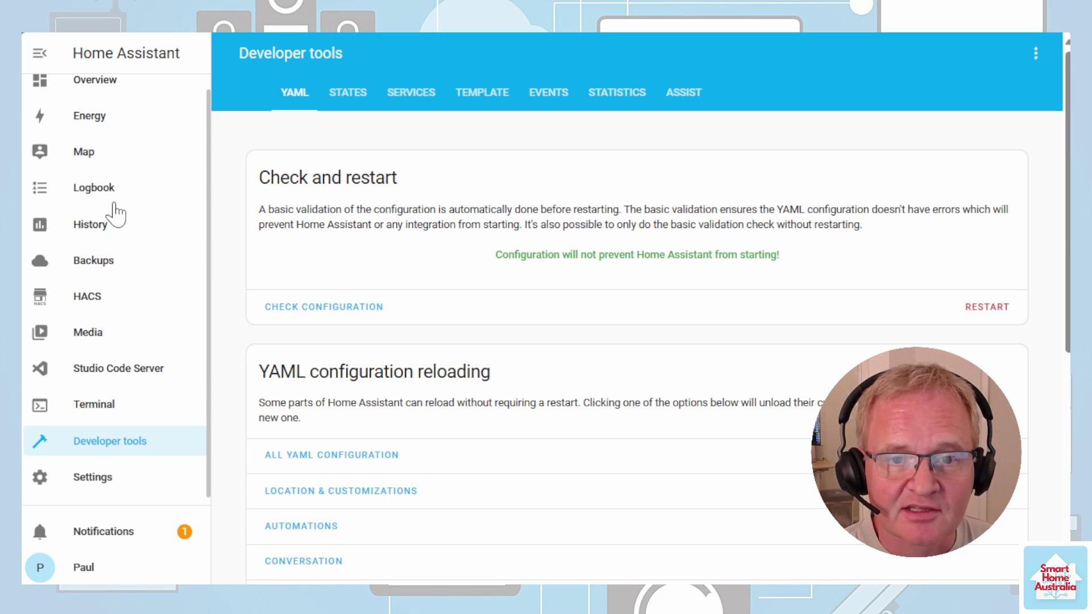
View the History page's SONOS timeline for October 21, 4:00–7:00 PM.
{"action": "left_click", "coordinate": [109, 226]}
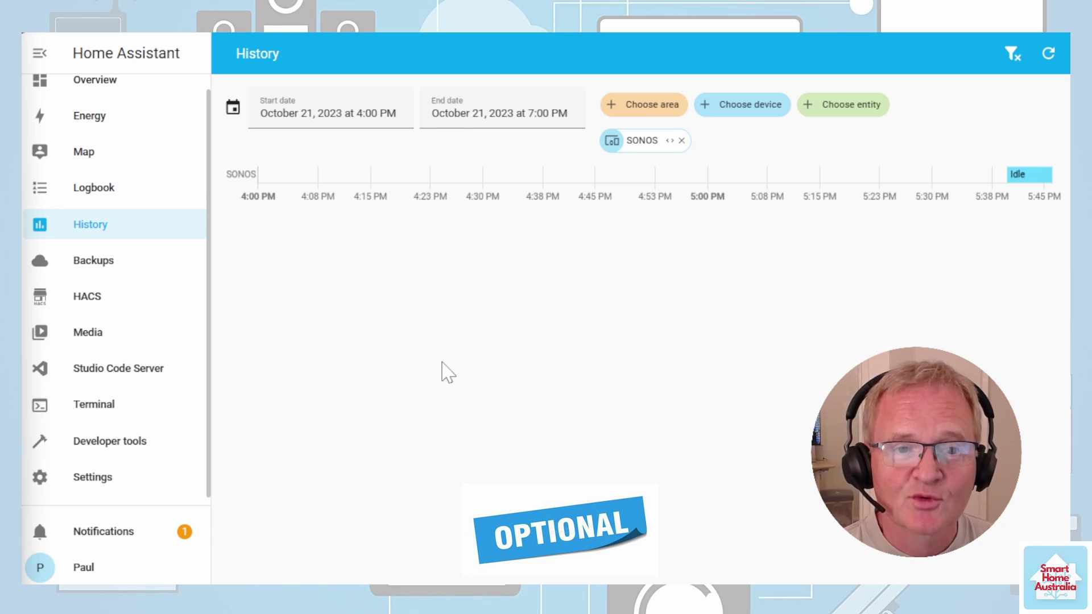
{"action": "left_click", "coordinate": [114, 483]}
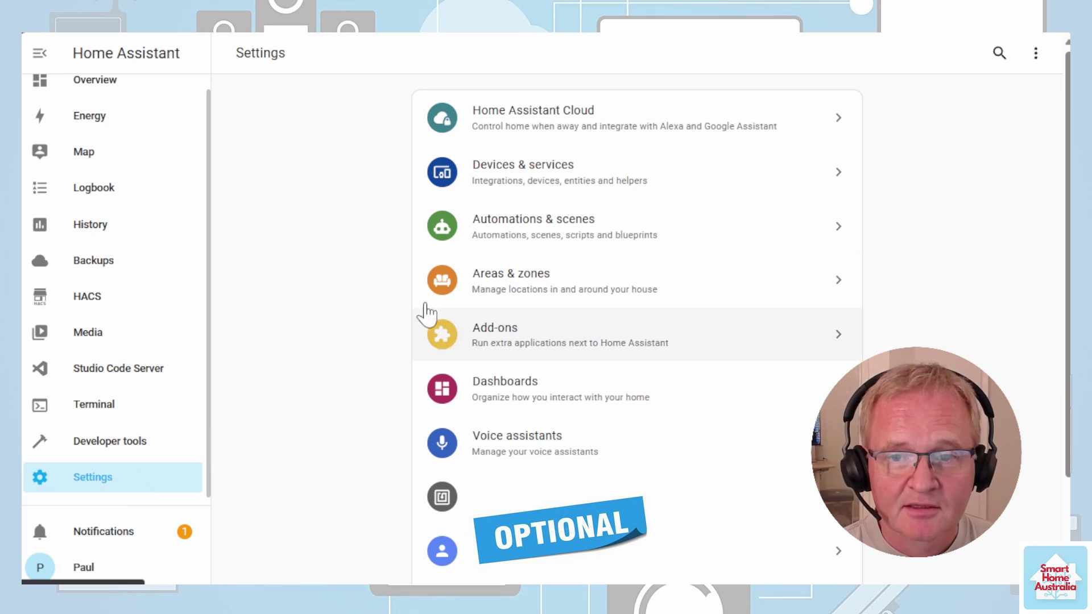
Install and start the File editor 5.6.0 add-on from the store, then open the editor.
{"action": "left_click", "coordinate": [524, 342]}
{"action": "left_click", "coordinate": [1009, 569]}
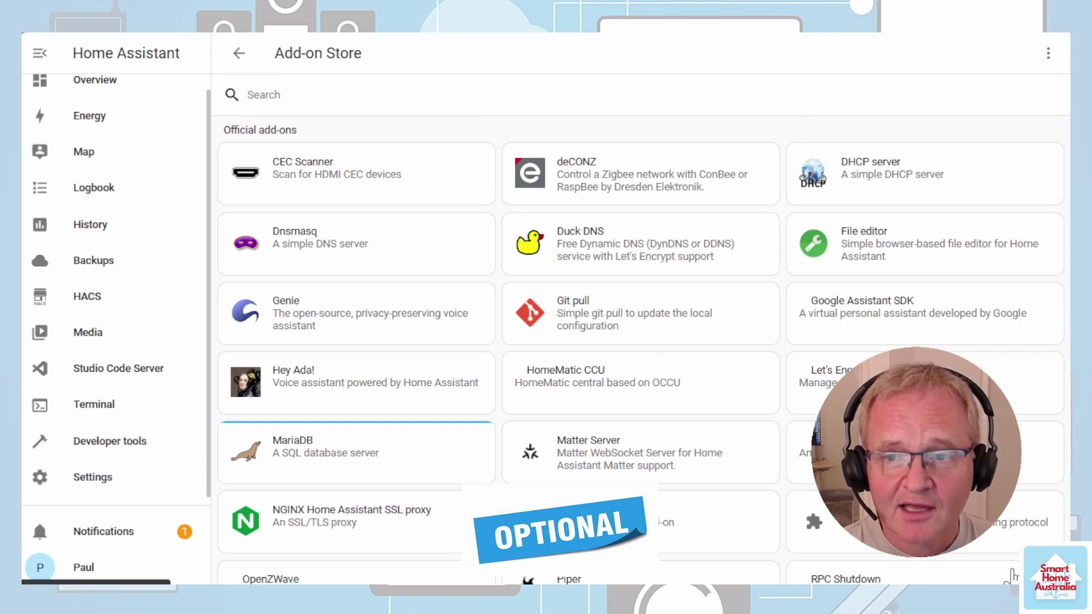
{"action": "left_click", "coordinate": [898, 250]}
{"action": "left_click", "coordinate": [290, 322]}
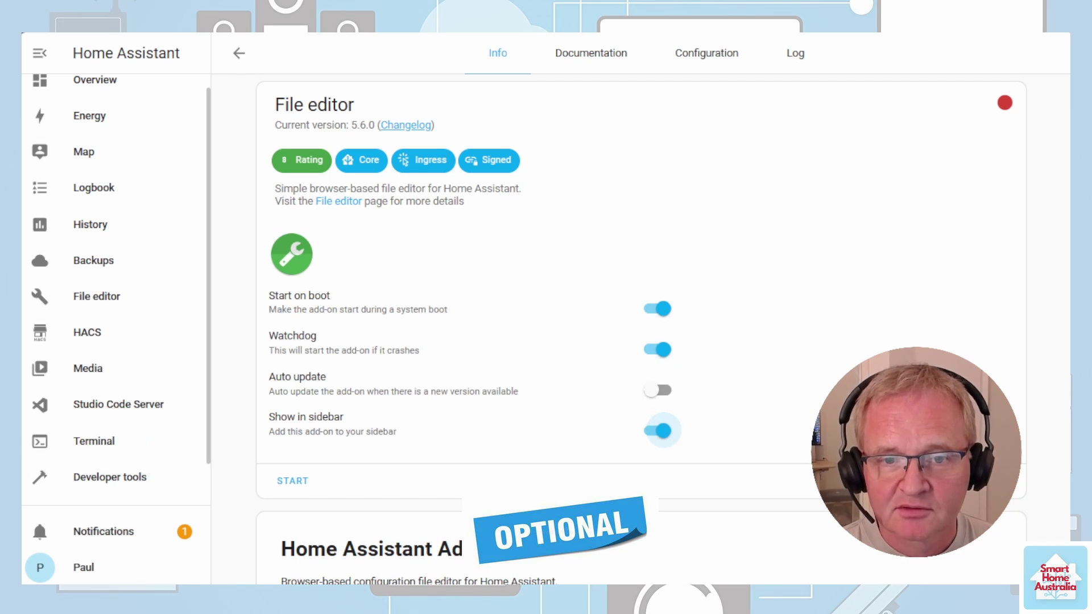
{"action": "left_click", "coordinate": [293, 481]}
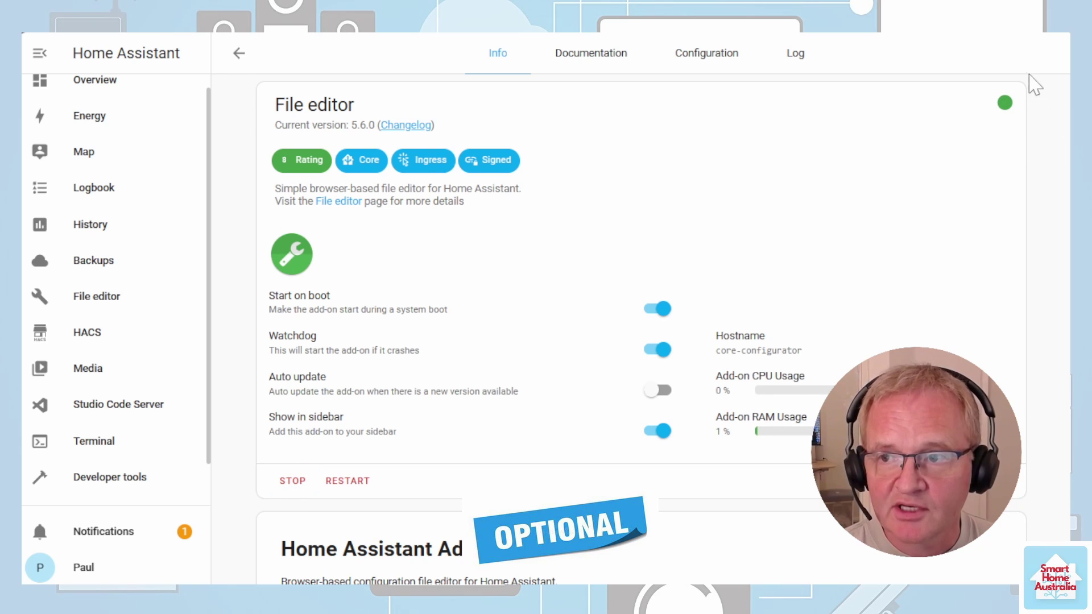
{"action": "left_click", "coordinate": [105, 300]}
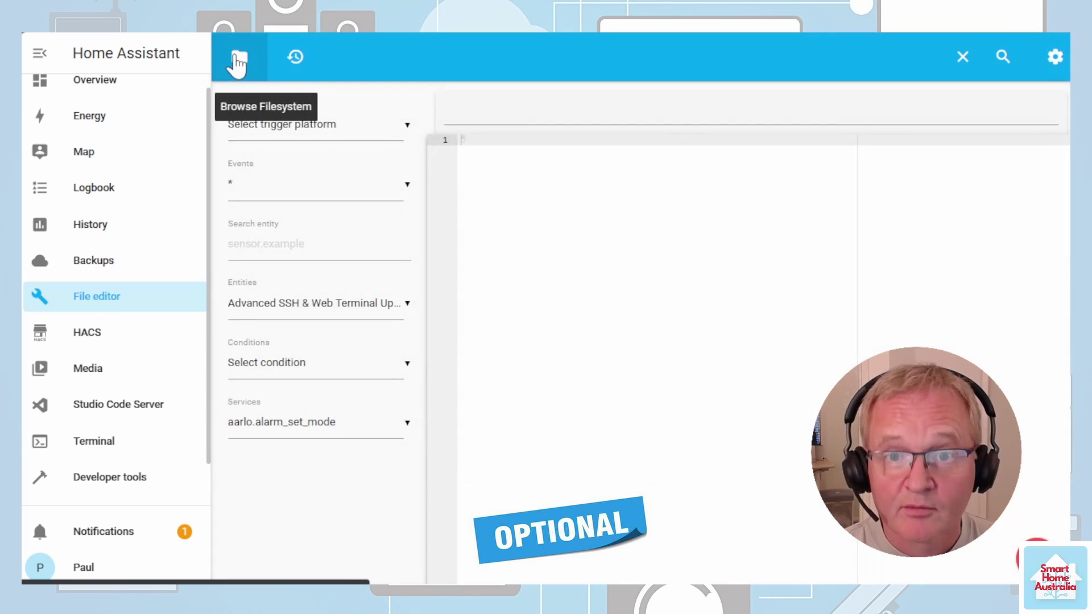
Delete home-assistant_v2.db in File editor, then reopen configuration.yaml in Studio Code Server.
{"action": "left_click", "coordinate": [237, 62]}
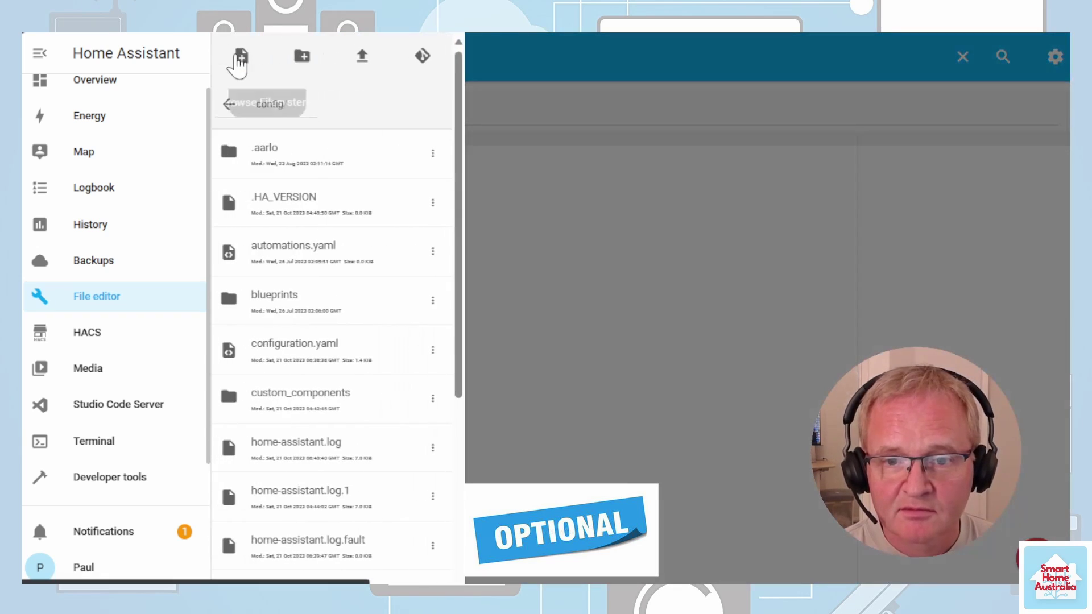
{"action": "scroll", "coordinate": [318, 259], "scroll_direction": "down", "scroll_amount": 2}
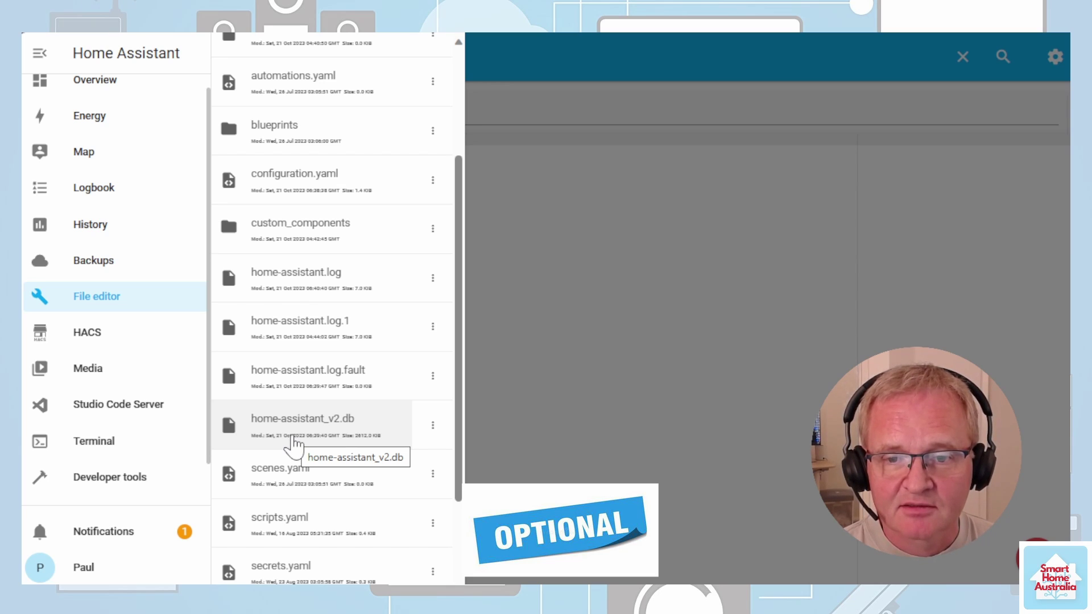
{"action": "left_click", "coordinate": [433, 428]}
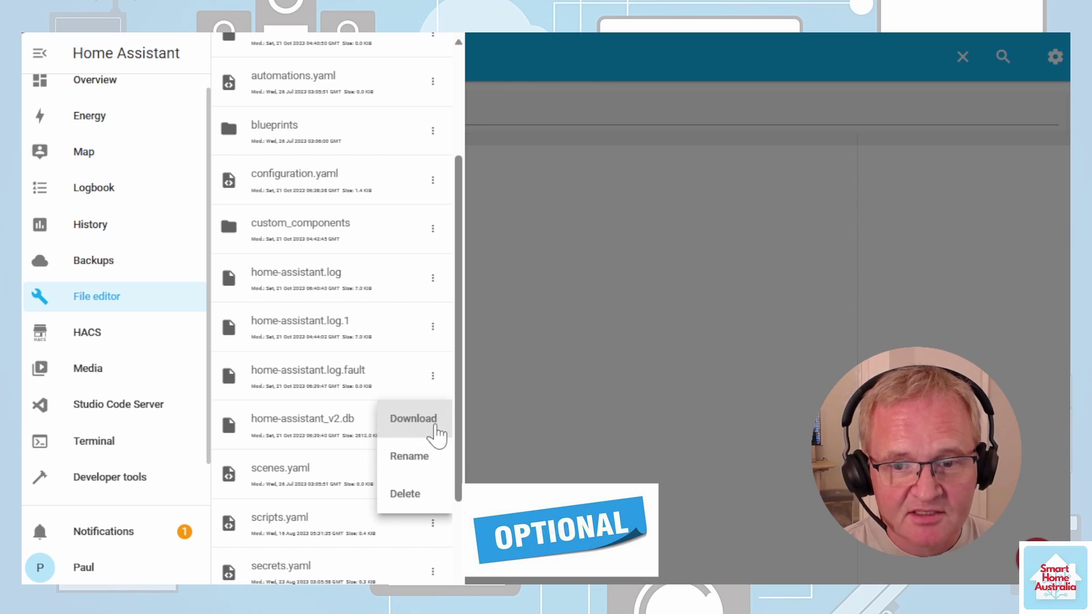
{"action": "left_click", "coordinate": [433, 498]}
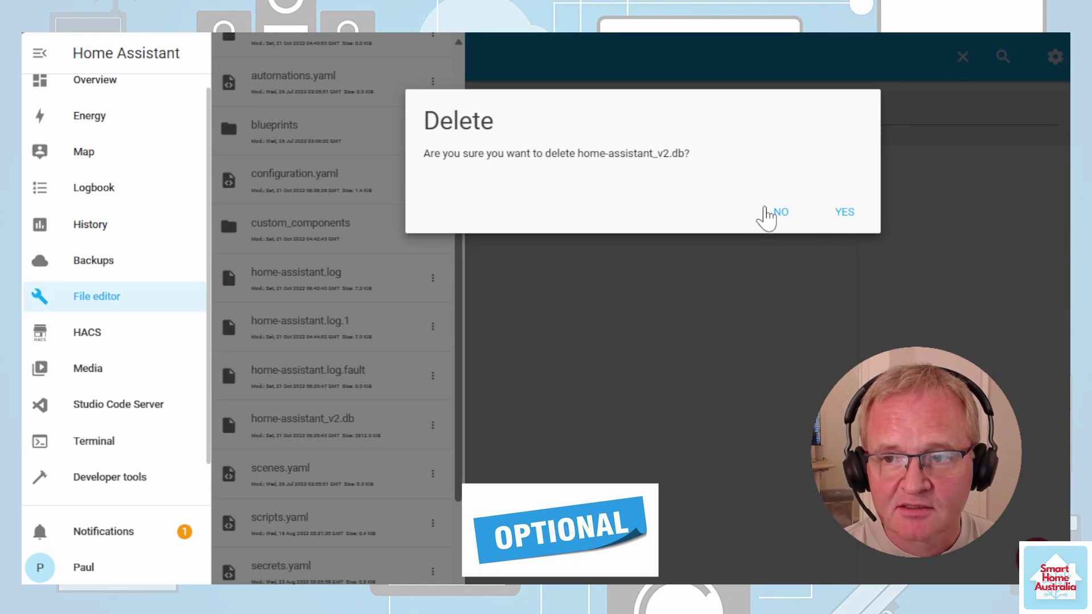
{"action": "left_click", "coordinate": [848, 214]}
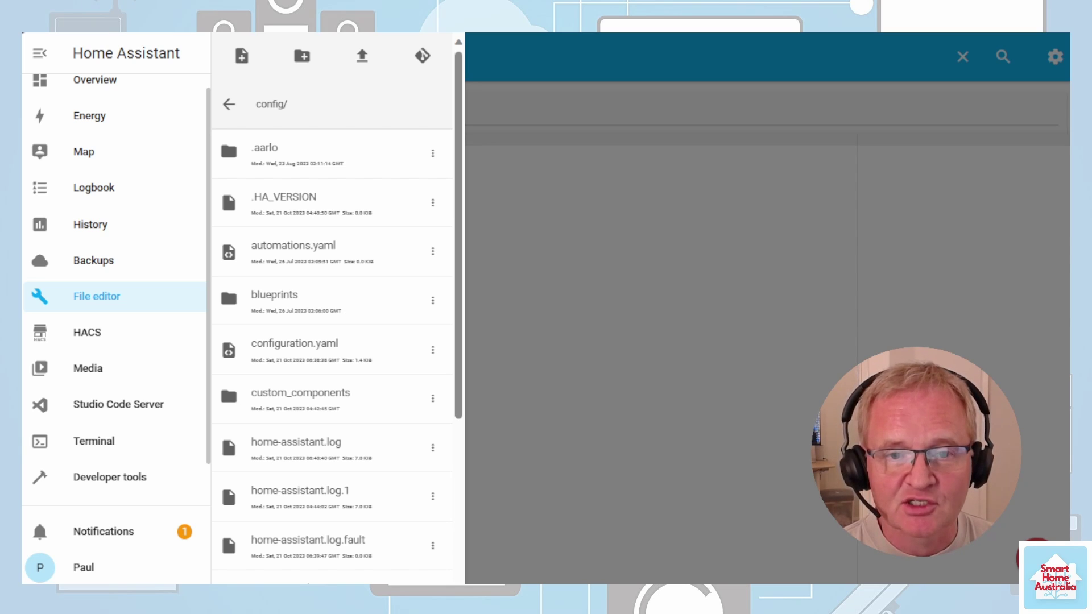
{"action": "left_click", "coordinate": [136, 421]}
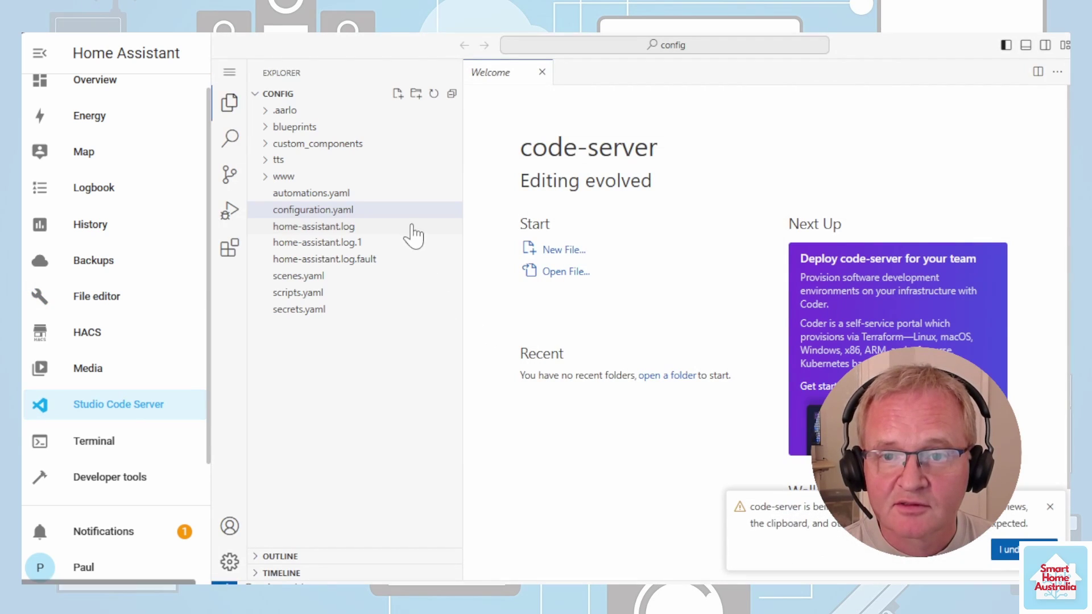
{"action": "left_click", "coordinate": [319, 212]}
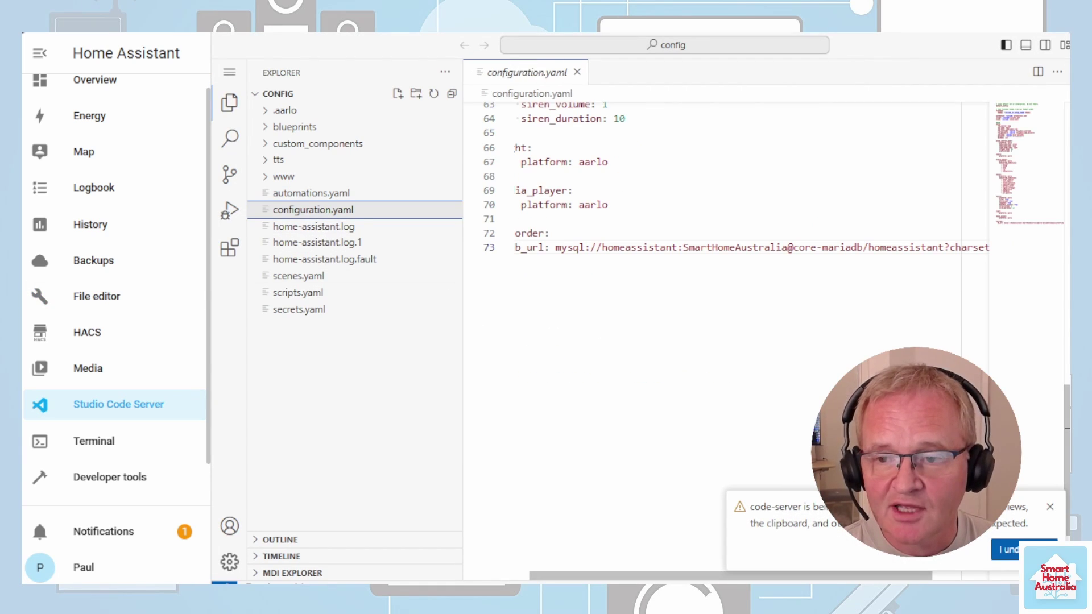